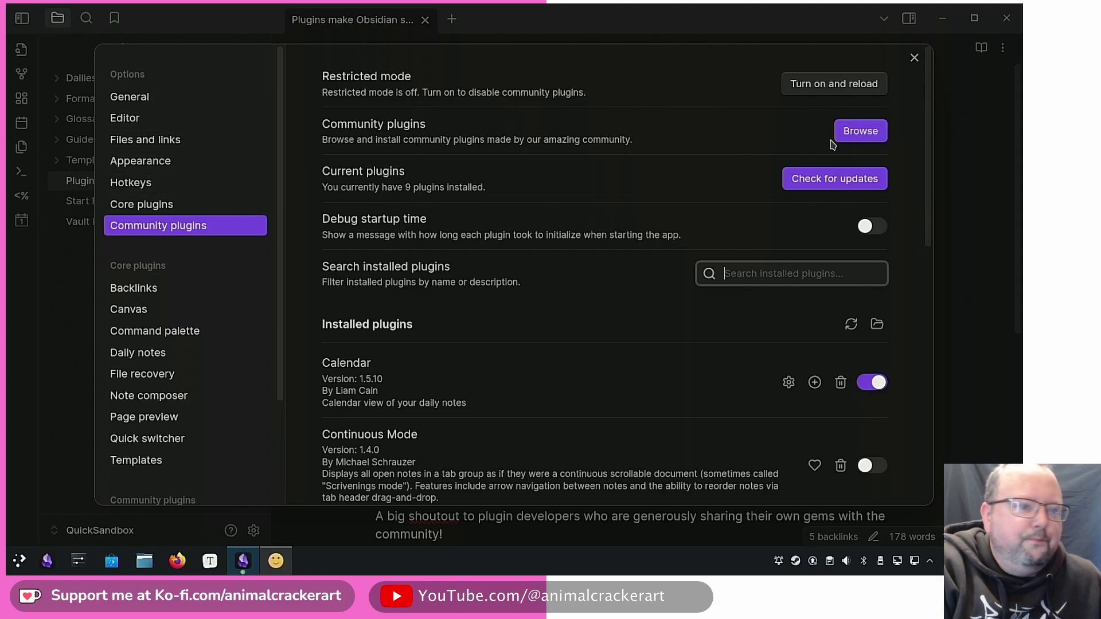
Open Browse in the community plugin store to search for 'glossary'
{"action": "left_click", "coordinate": [860, 131]}
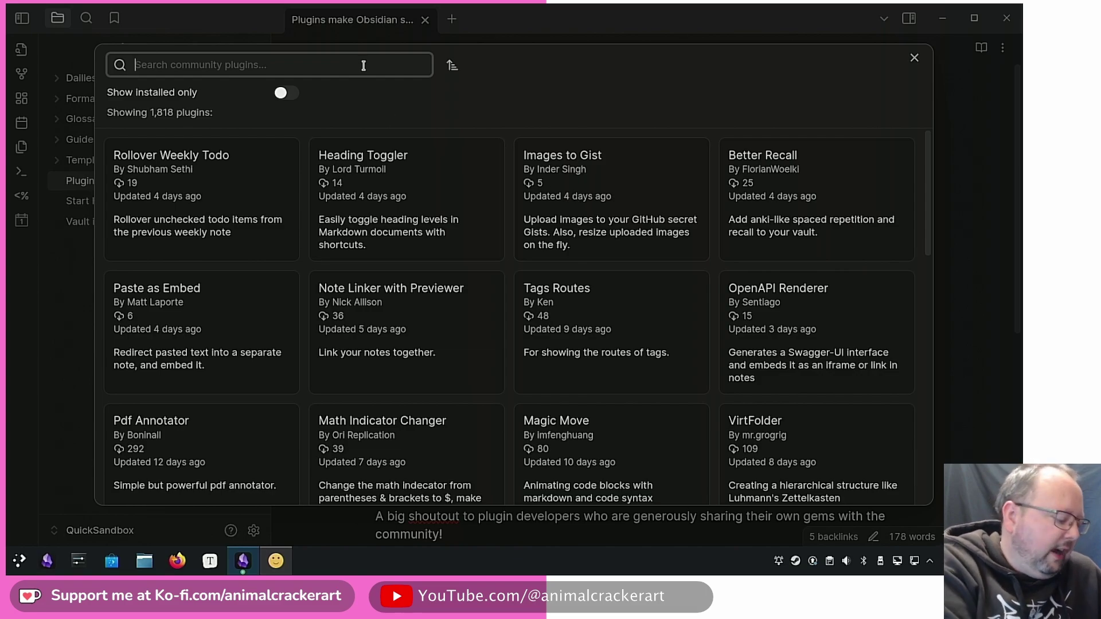
{"action": "type", "text": "glossary"}
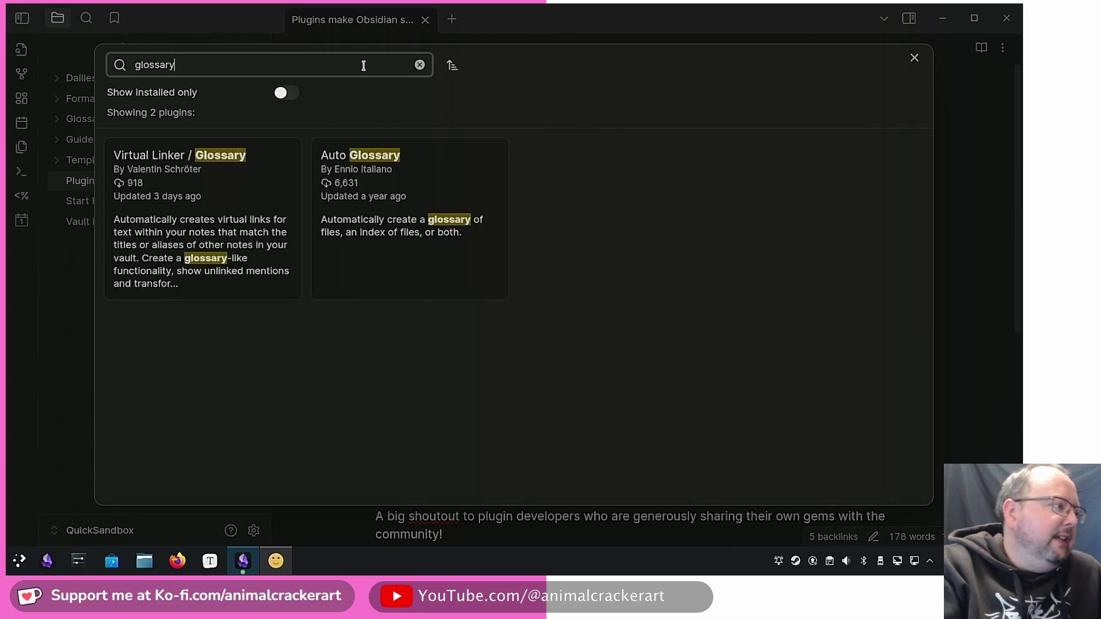
Install Virtual Linker / Glossary version 1.4.2 from its plugin details page
{"action": "left_click", "coordinate": [162, 159]}
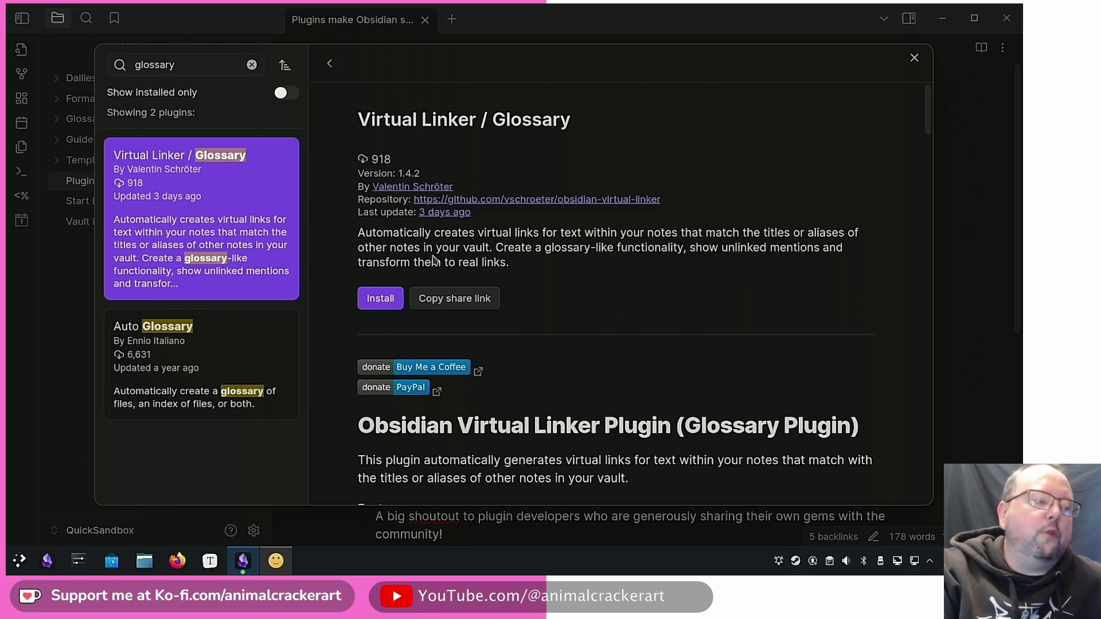
{"action": "left_click", "coordinate": [380, 297]}
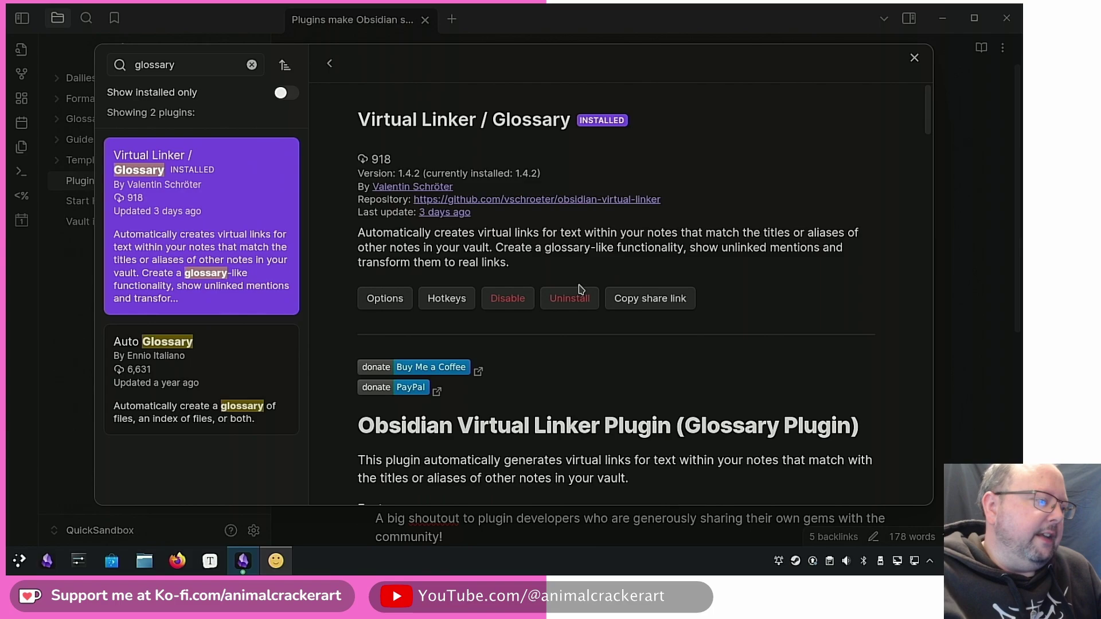
Open the Virtual Linker / Glossary options to review its matched-file settings
{"action": "left_click", "coordinate": [385, 298]}
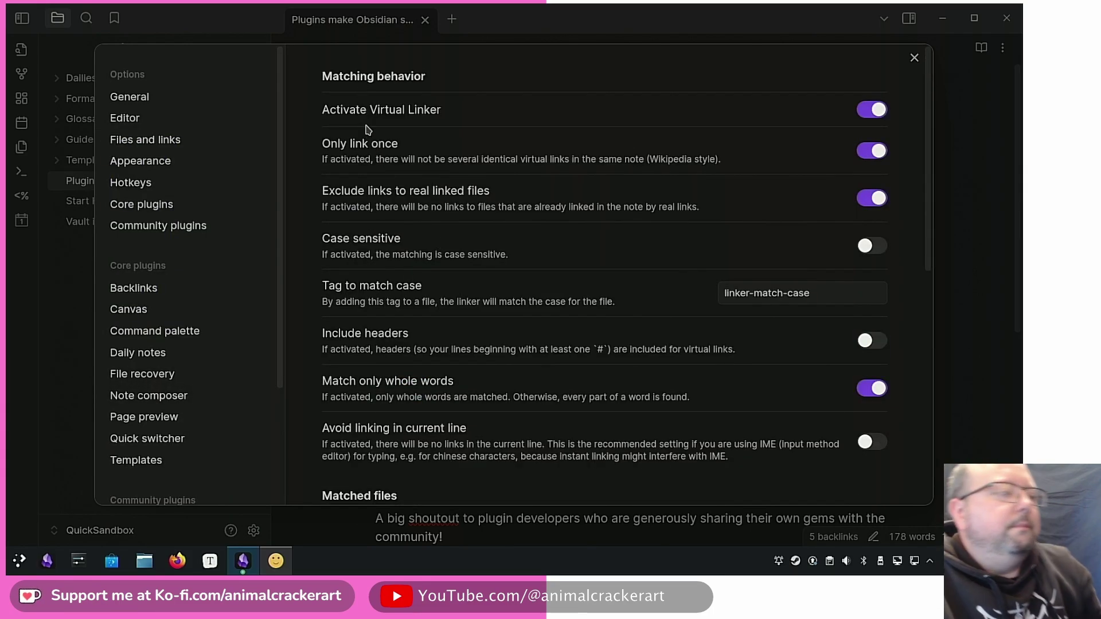
{"action": "scroll", "coordinate": [392, 143], "scroll_direction": "down", "scroll_amount": 1}
{"action": "scroll", "coordinate": [420, 110], "scroll_direction": "up", "scroll_amount": 1}
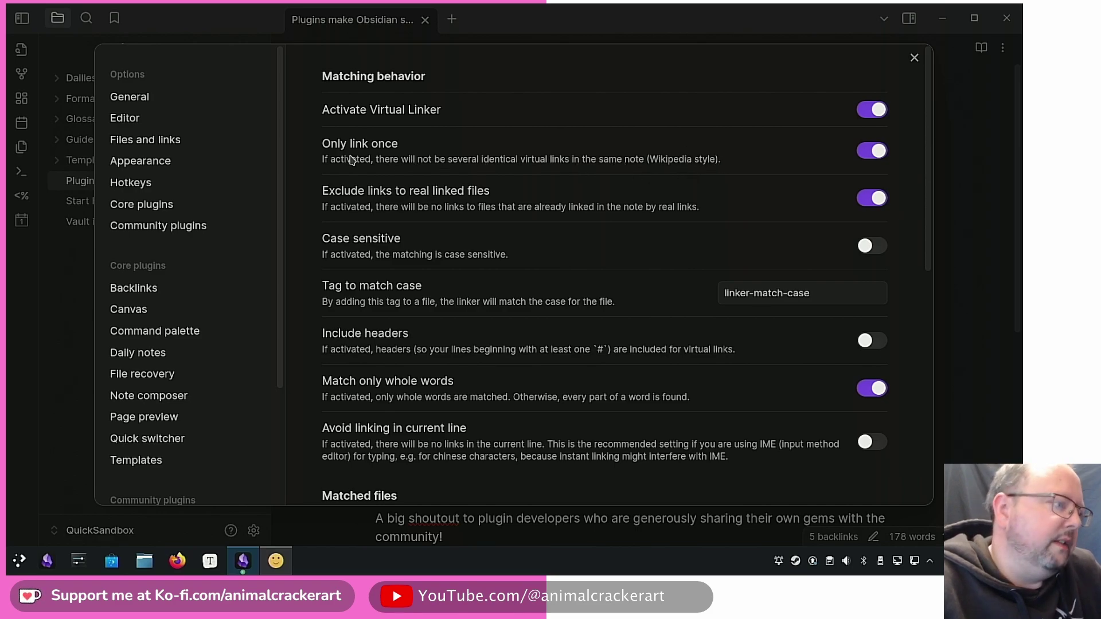
{"action": "scroll", "coordinate": [421, 137], "scroll_direction": "down", "scroll_amount": 2}
{"action": "scroll", "coordinate": [357, 156], "scroll_direction": "down", "scroll_amount": 1}
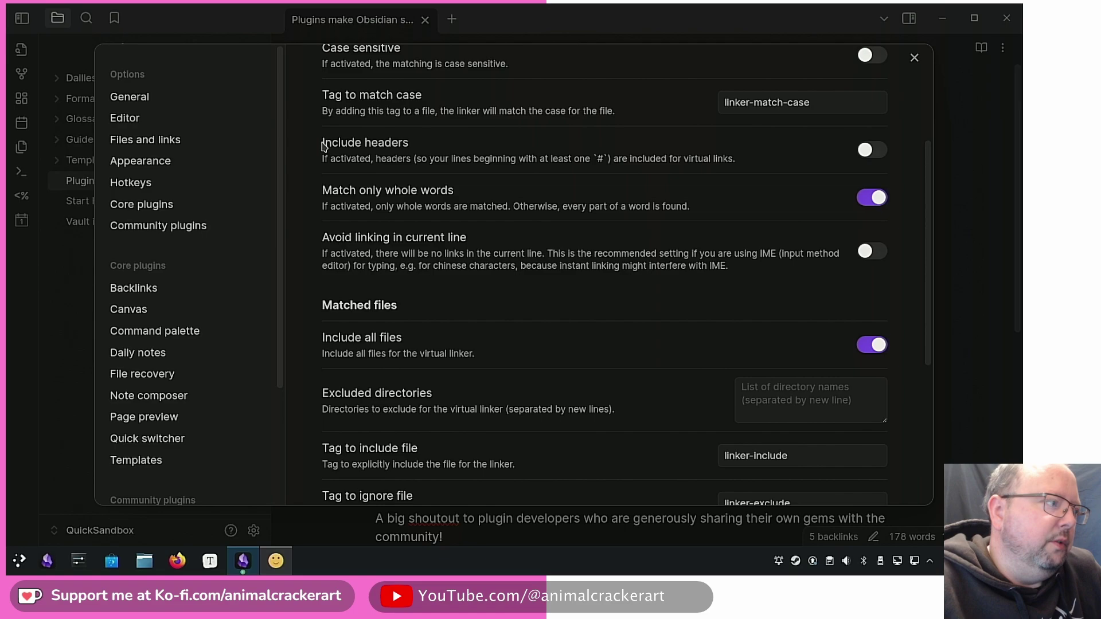
{"action": "scroll", "coordinate": [343, 153], "scroll_direction": "down", "scroll_amount": 2}
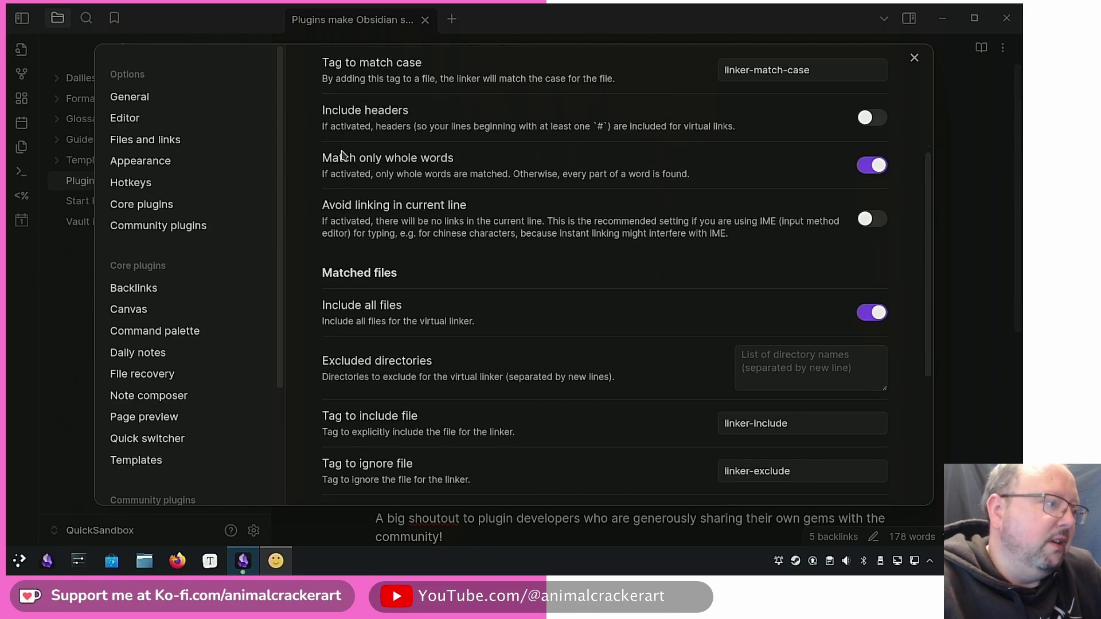
{"action": "scroll", "coordinate": [431, 145], "scroll_direction": "down", "scroll_amount": 2}
{"action": "scroll", "coordinate": [559, 137], "scroll_direction": "down", "scroll_amount": 1}
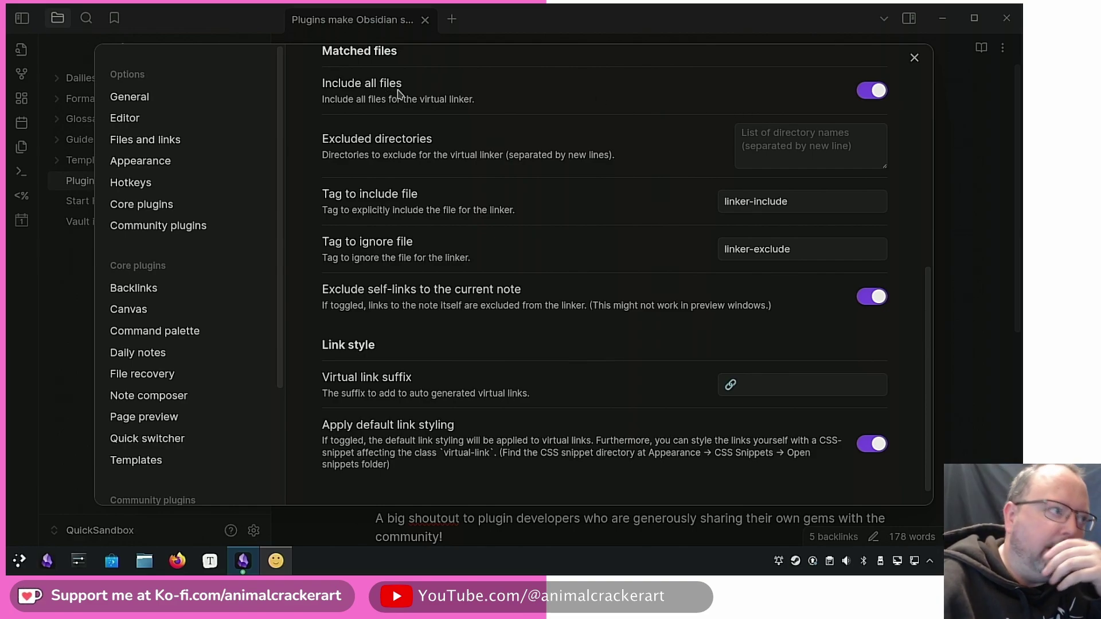
Turn off Include all files to limit linking to Glossary, leaving the link suffix unchanged
{"action": "left_click", "coordinate": [871, 92]}
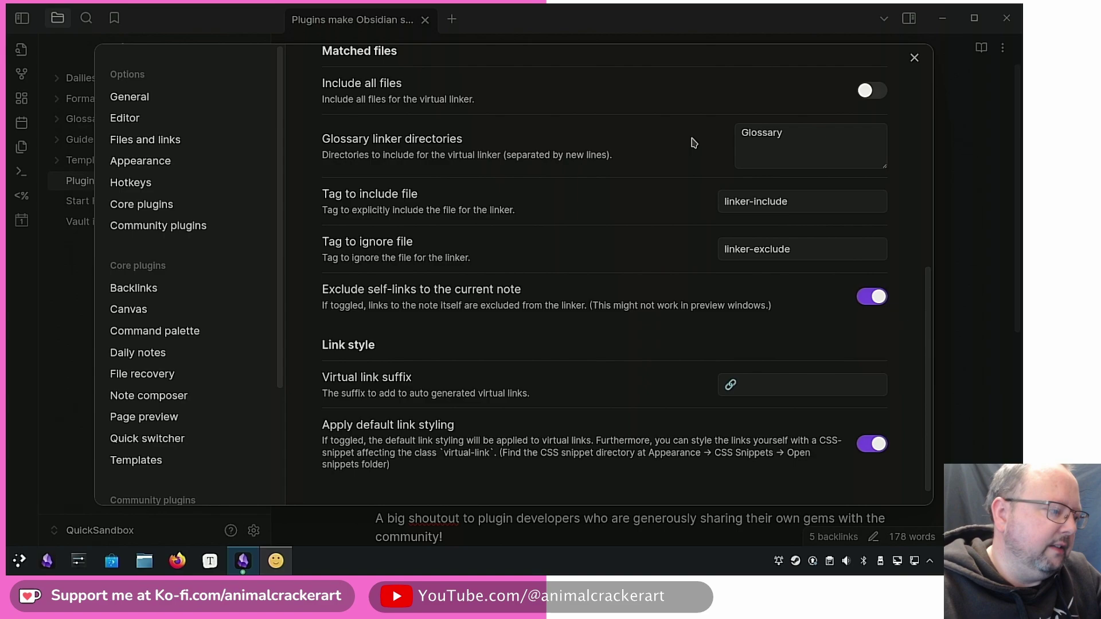
{"action": "scroll", "coordinate": [692, 143], "scroll_direction": "down", "scroll_amount": 1}
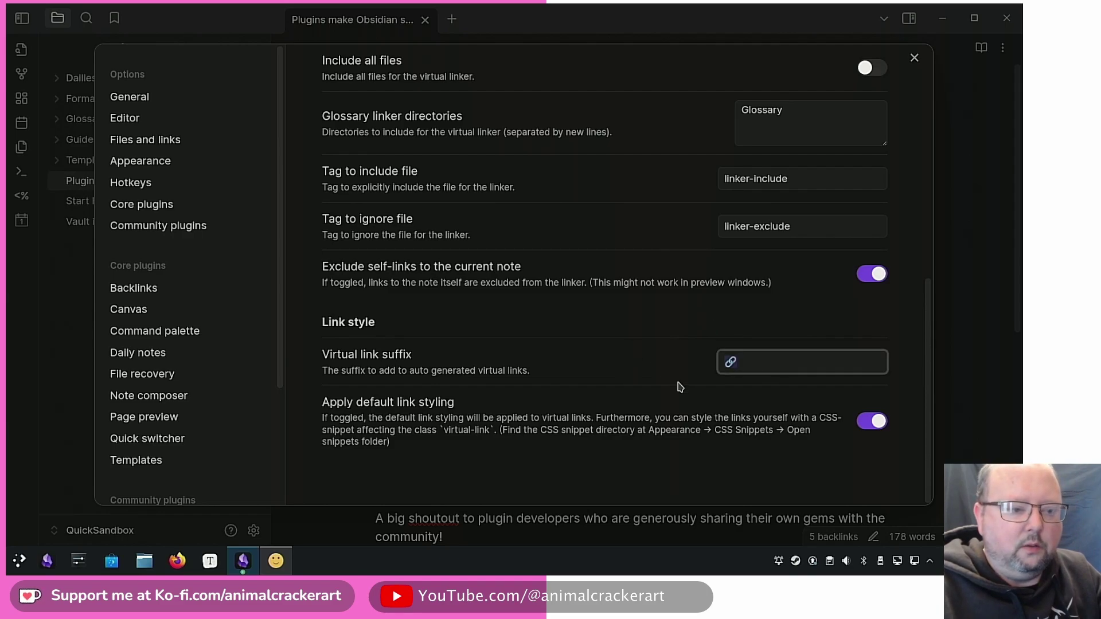
{"action": "left_click", "coordinate": [748, 362]}
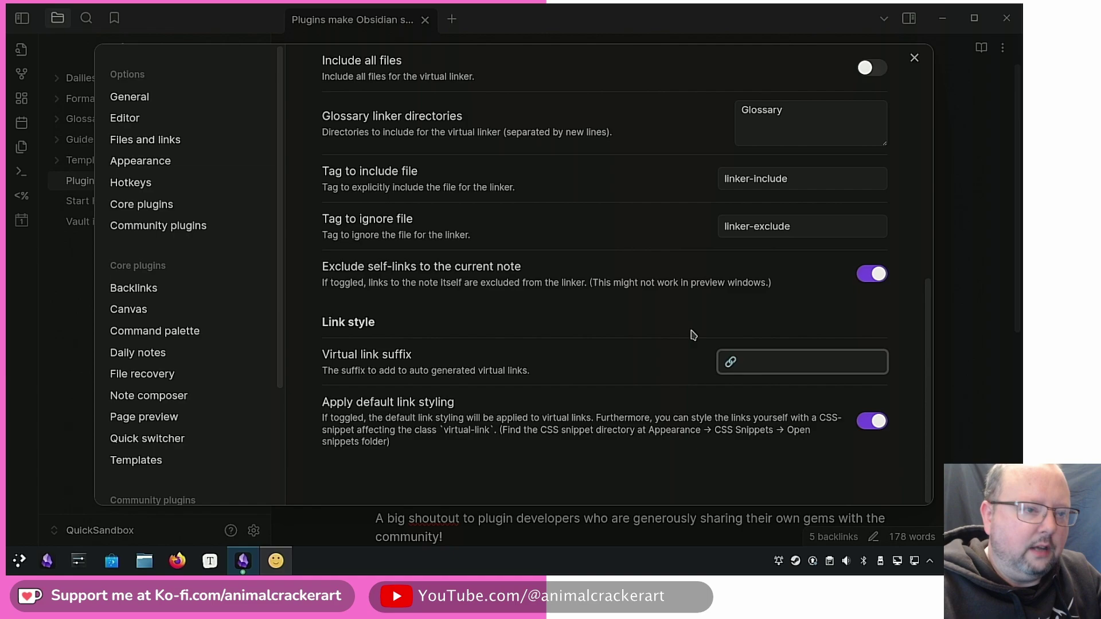
{"action": "left_click", "coordinate": [648, 356]}
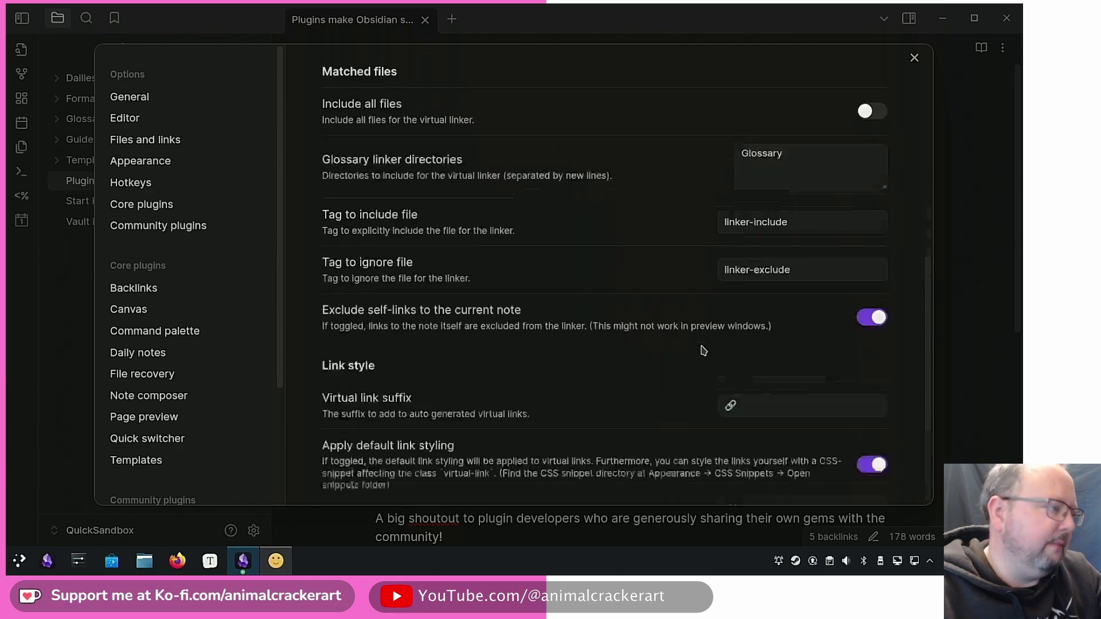
Close Settings, then expand and collapse the Glossary folder to see its term notes
{"action": "key", "text": "Escape"}
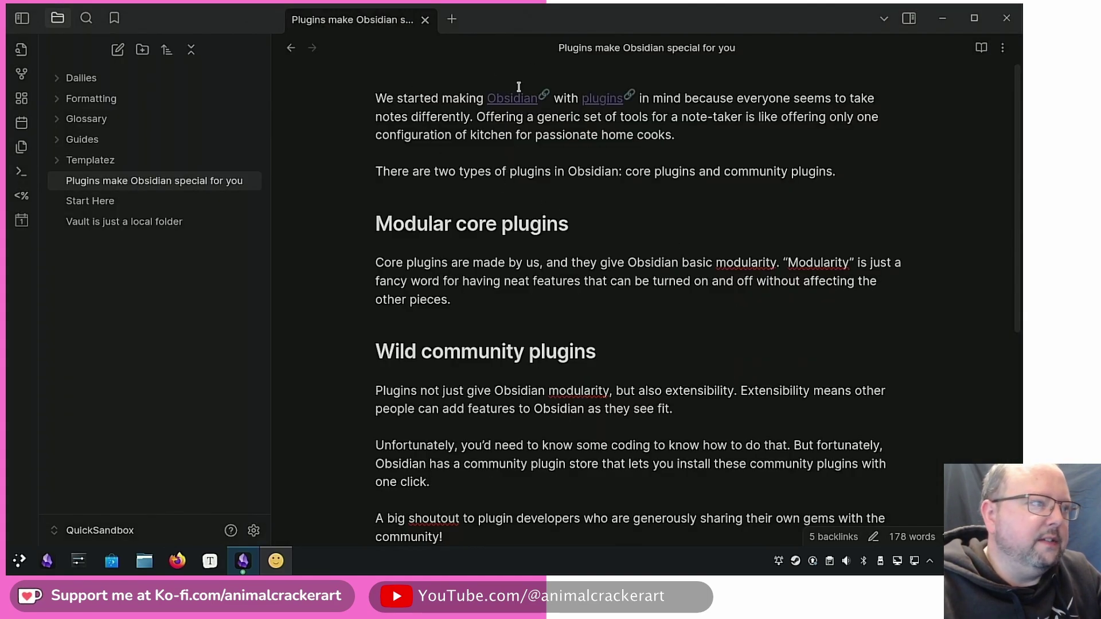
{"action": "left_click", "coordinate": [54, 120]}
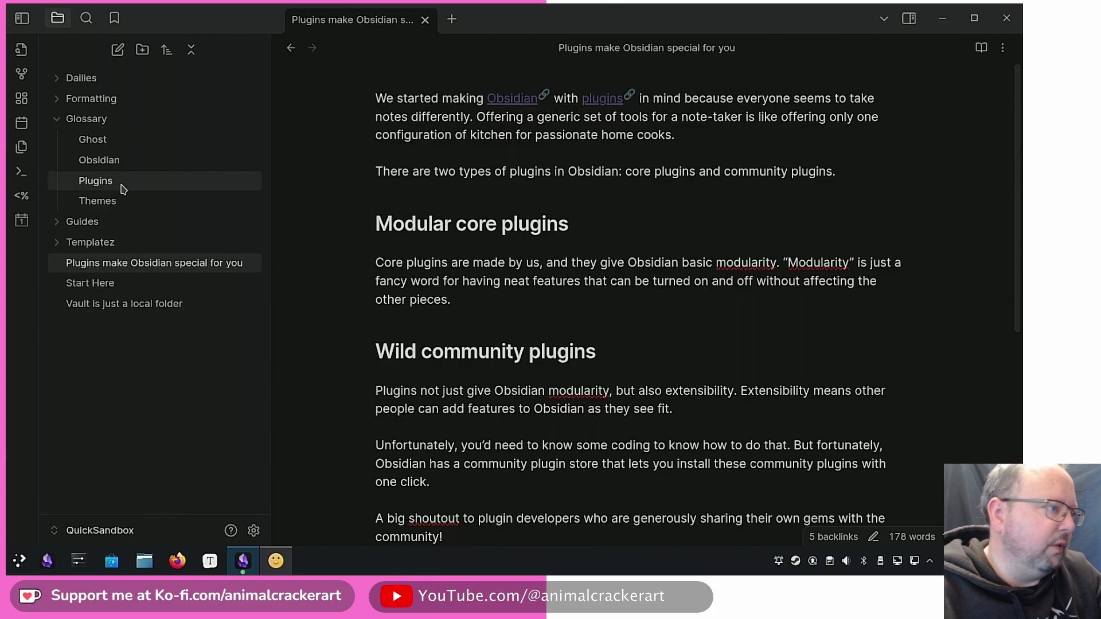
{"action": "left_click", "coordinate": [57, 120]}
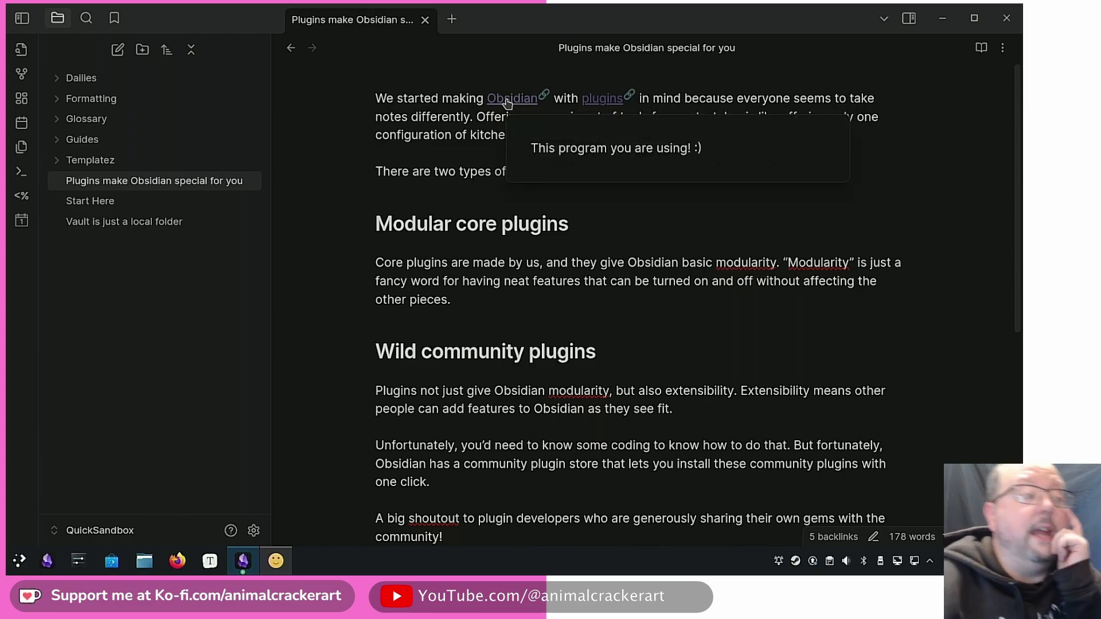
{"action": "mouse_move", "coordinate": [512, 99]}
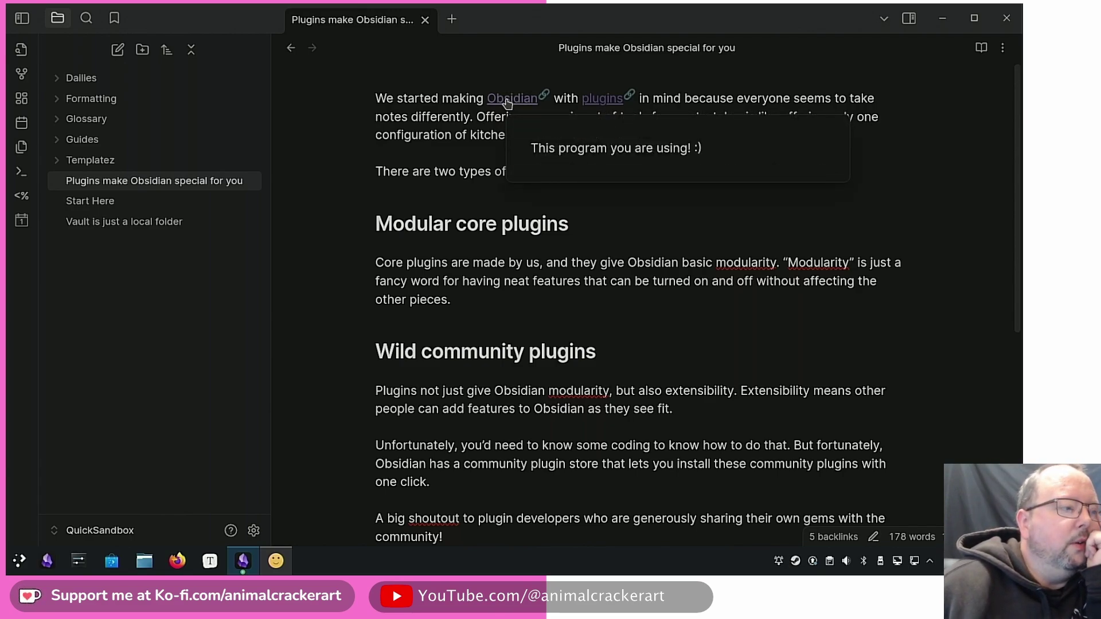
Follow the Obsidian virtual link, add 'Ghost' to Get started with Obsidian, then open Start Here
{"action": "left_click", "coordinate": [506, 103]}
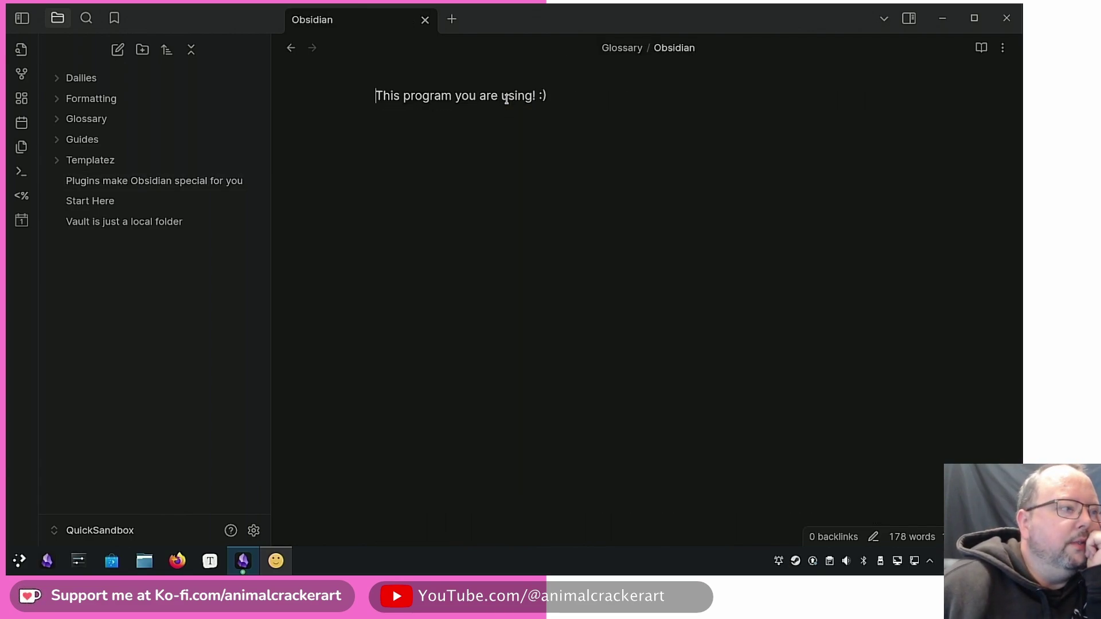
{"action": "left_click", "coordinate": [291, 48]}
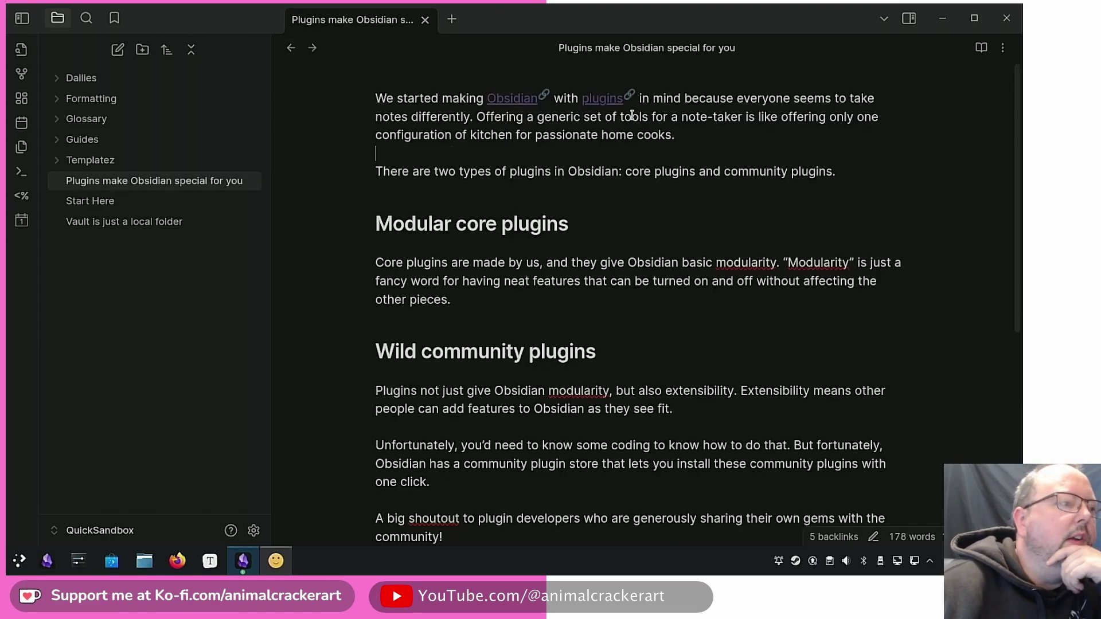
{"action": "scroll", "coordinate": [763, 242], "scroll_direction": "down", "scroll_amount": 2}
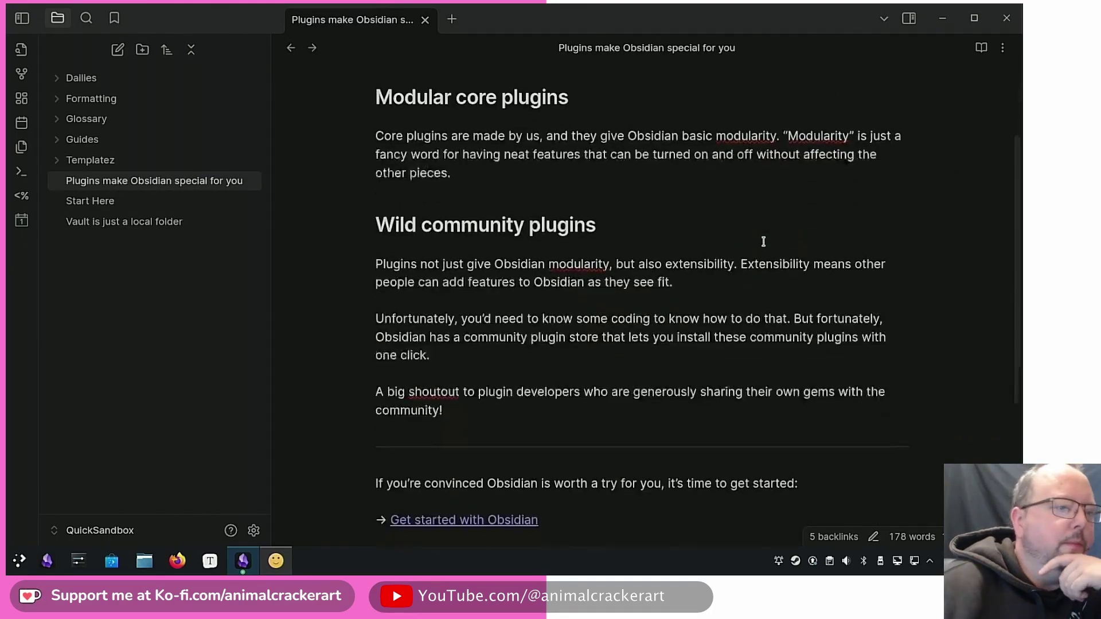
{"action": "left_click", "coordinate": [464, 520]}
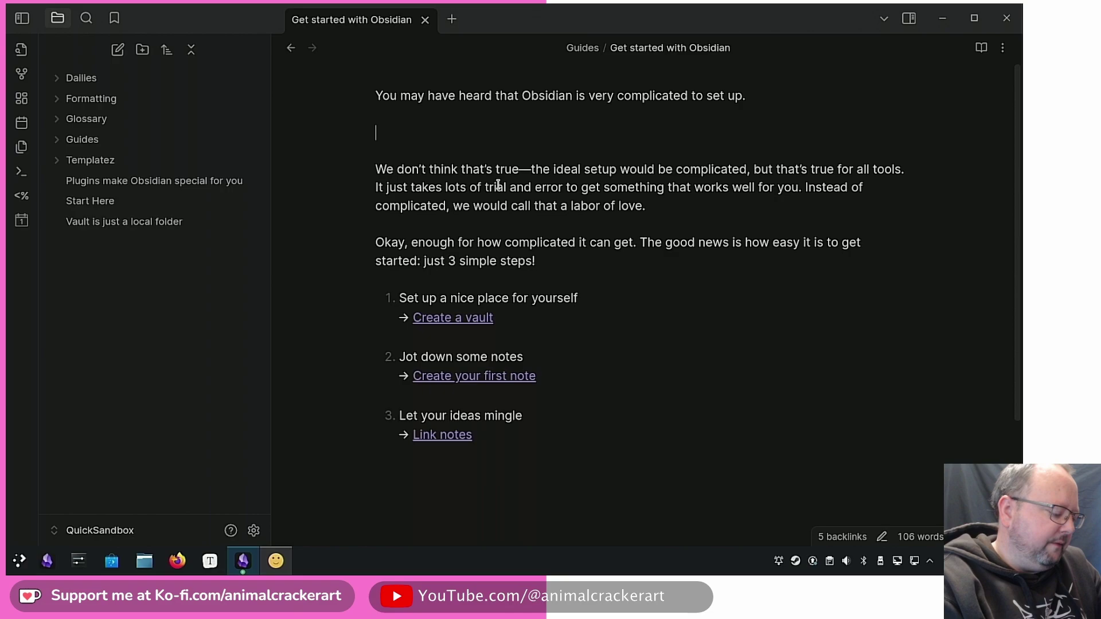
{"action": "type", "text": "Ghosts"}
{"action": "key", "text": "Return"}
{"action": "left_click", "coordinate": [87, 118]}
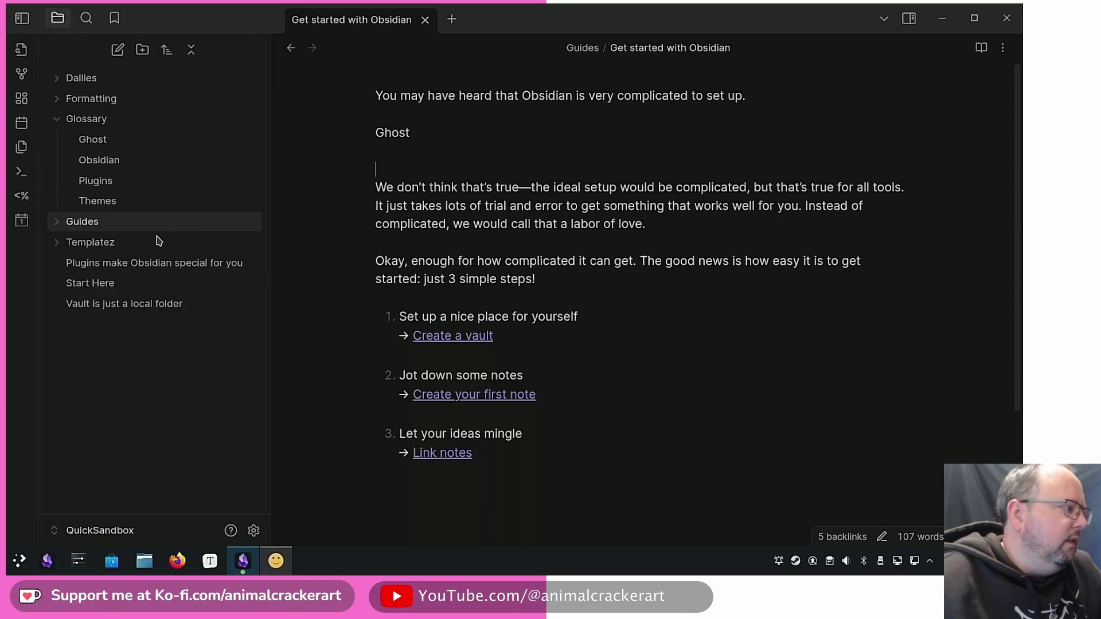
{"action": "left_click", "coordinate": [91, 283]}
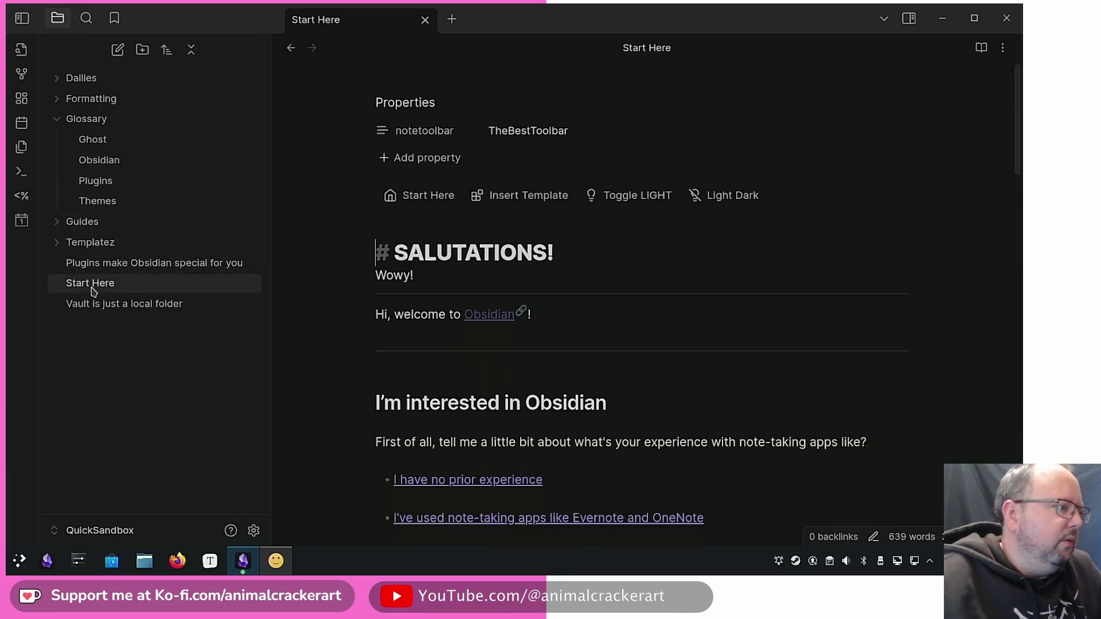
Go back, view the Ghost glossary note, and return to Get started with Obsidian
{"action": "left_click", "coordinate": [290, 48]}
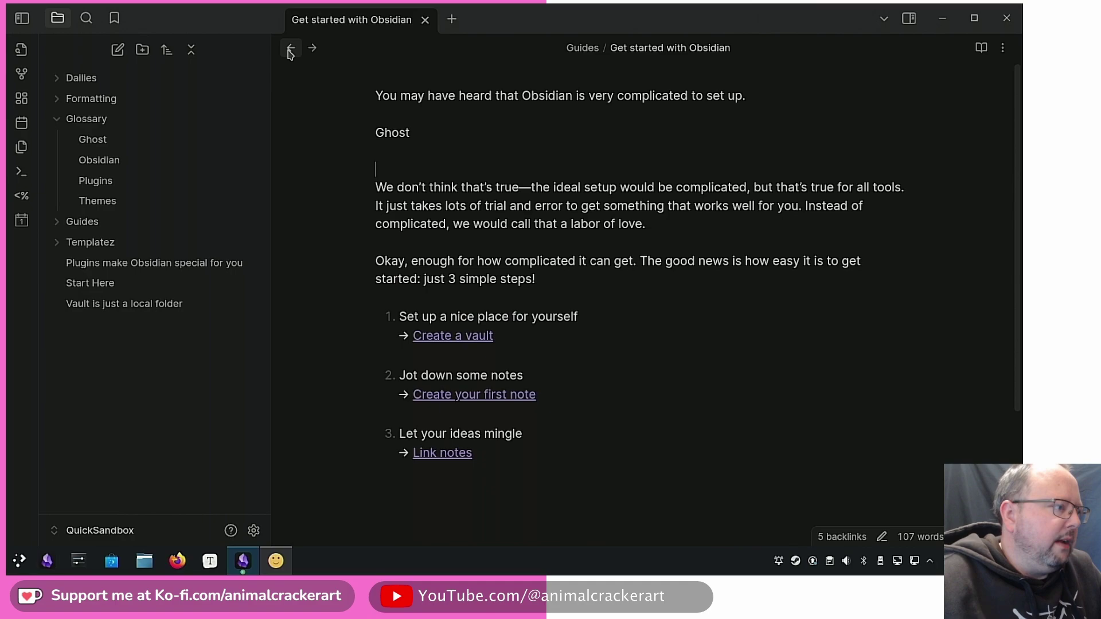
{"action": "left_click", "coordinate": [91, 140]}
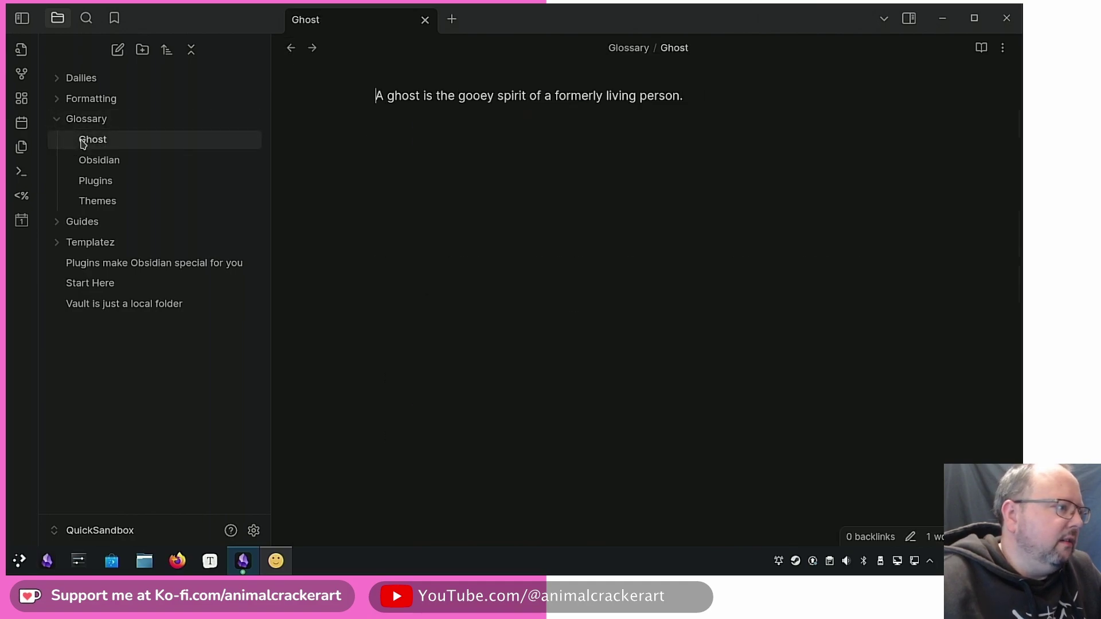
{"action": "left_click", "coordinate": [291, 48]}
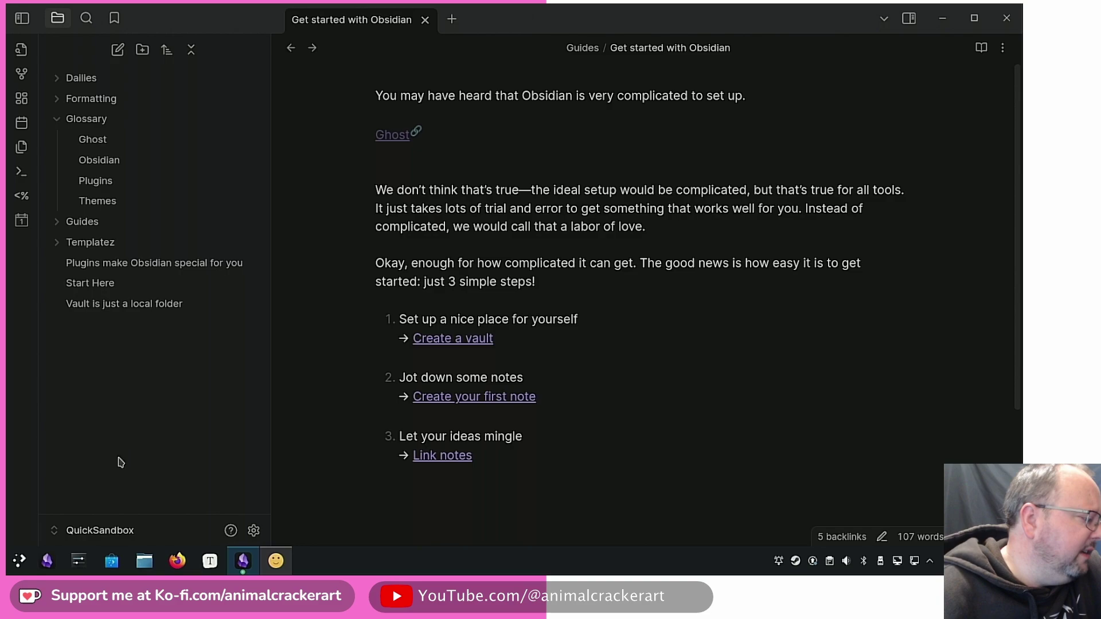
Toggle off 'Exclude self-links to the current note' in Virtual Linker, then close Settings
{"action": "left_click", "coordinate": [254, 530]}
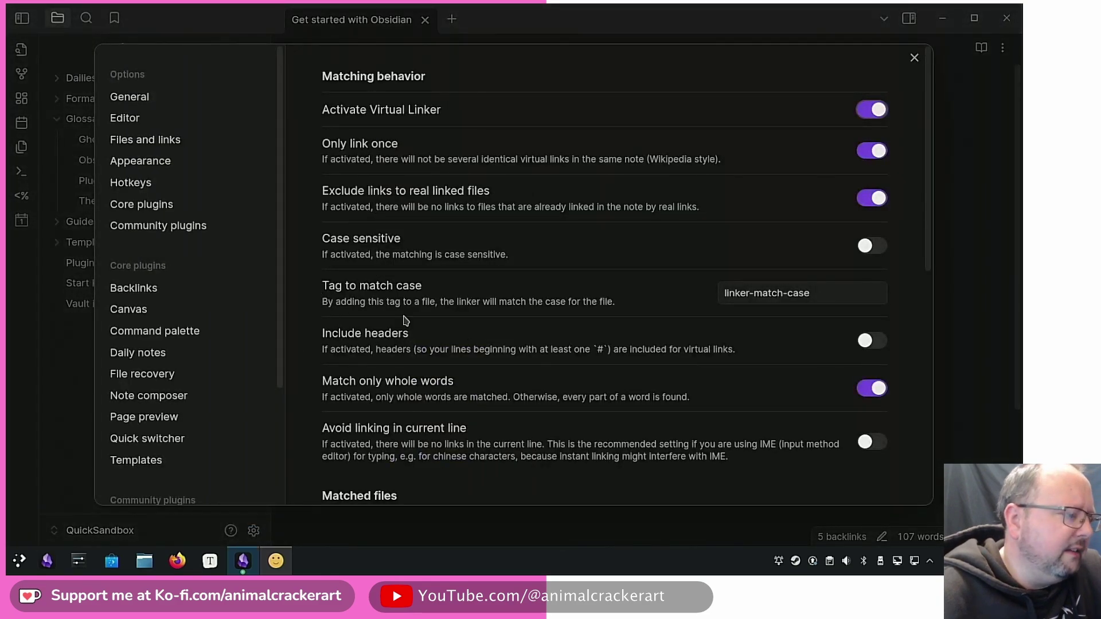
{"action": "scroll", "coordinate": [404, 318], "scroll_direction": "down", "scroll_amount": 3}
{"action": "scroll", "coordinate": [505, 320], "scroll_direction": "down", "scroll_amount": 3}
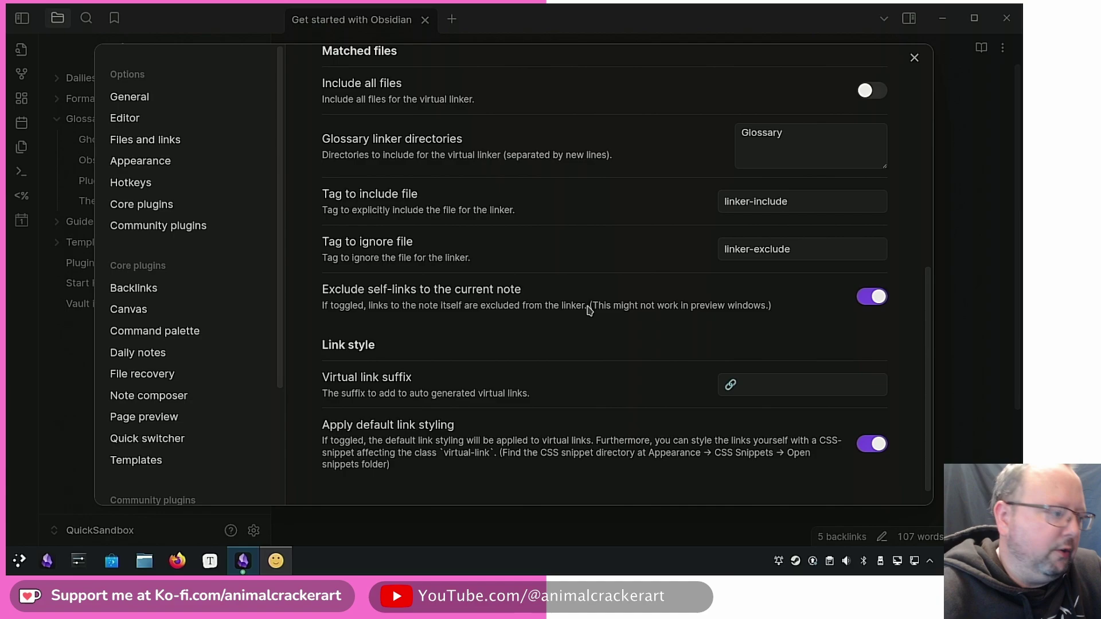
{"action": "left_click", "coordinate": [871, 297]}
{"action": "left_click", "coordinate": [915, 58]}
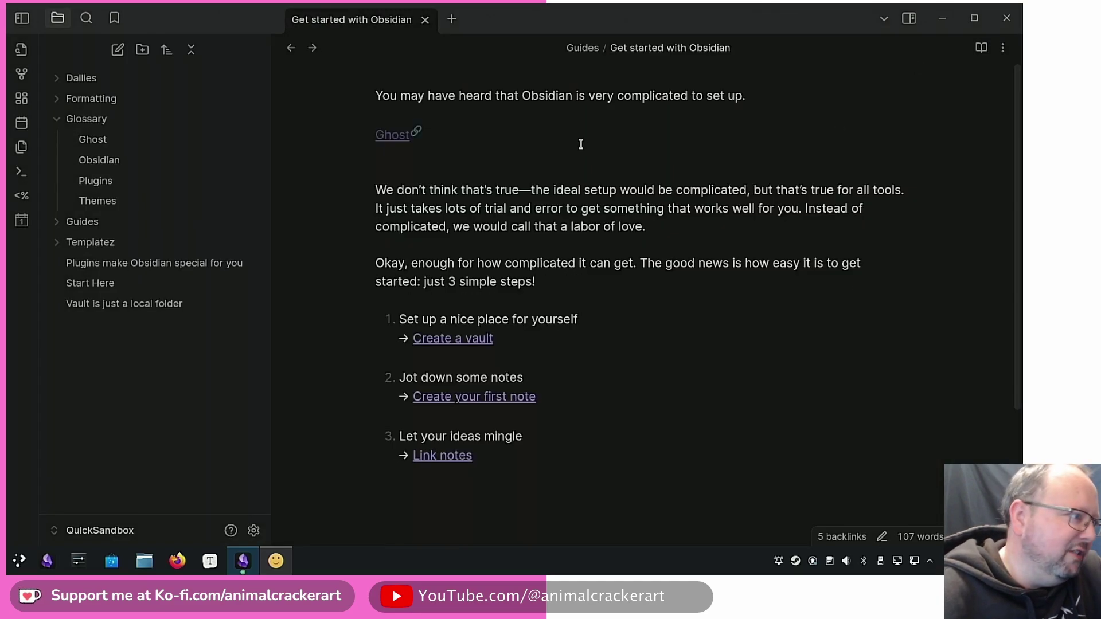
{"action": "mouse_move", "coordinate": [392, 138]}
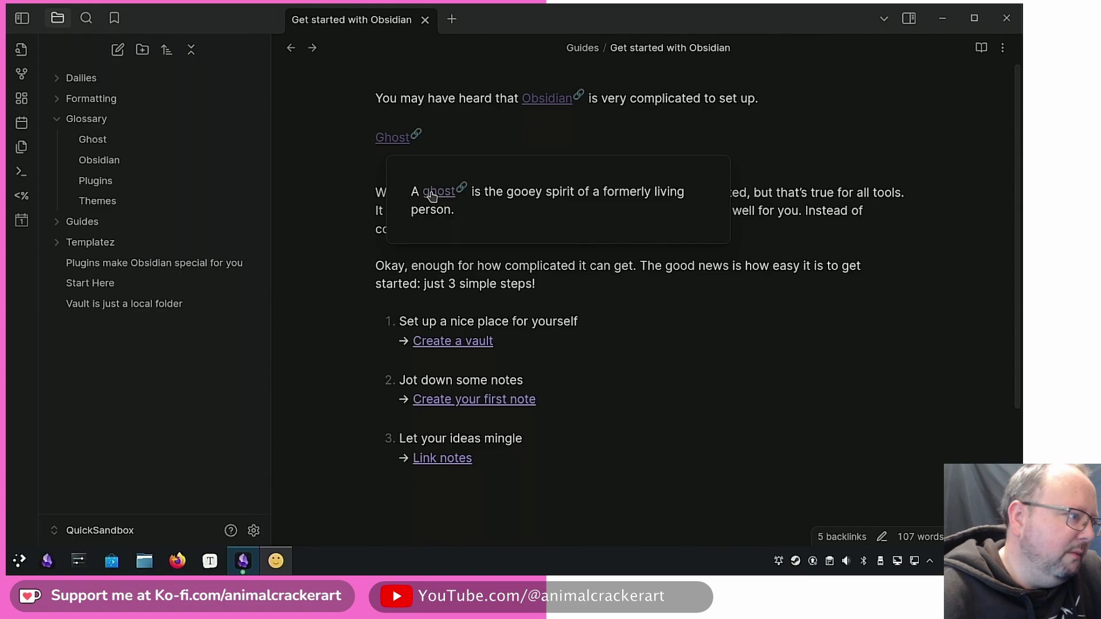
Browse the Ghost, Plugins, Vault, Start Here and Guides notes, ending on Get started with Obsidian
{"action": "left_click", "coordinate": [93, 139]}
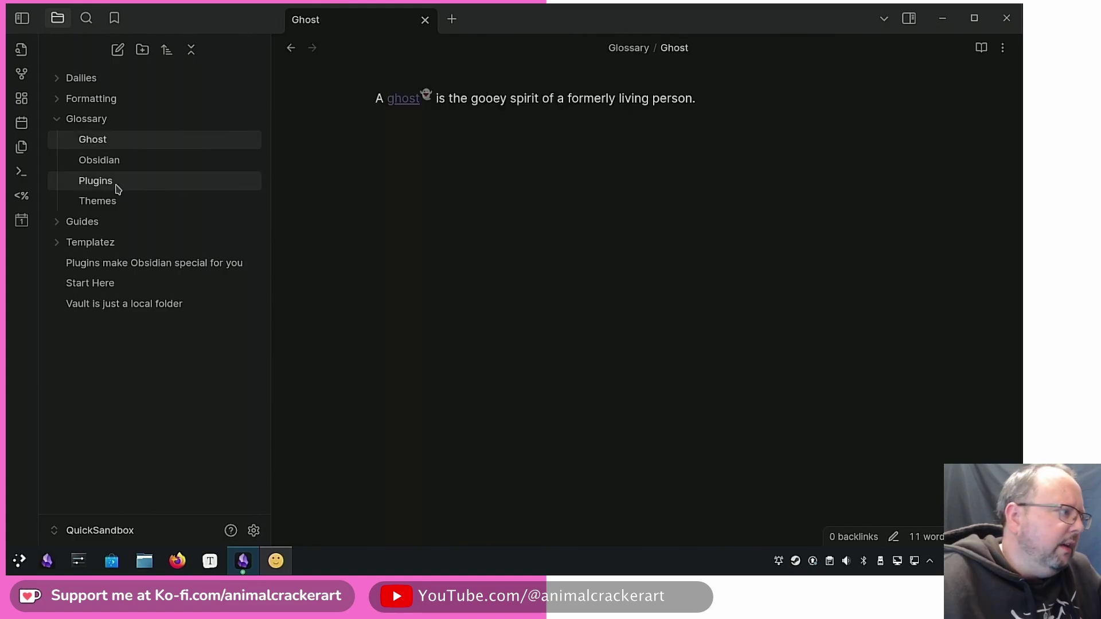
{"action": "left_click", "coordinate": [95, 181]}
{"action": "left_click", "coordinate": [154, 262]}
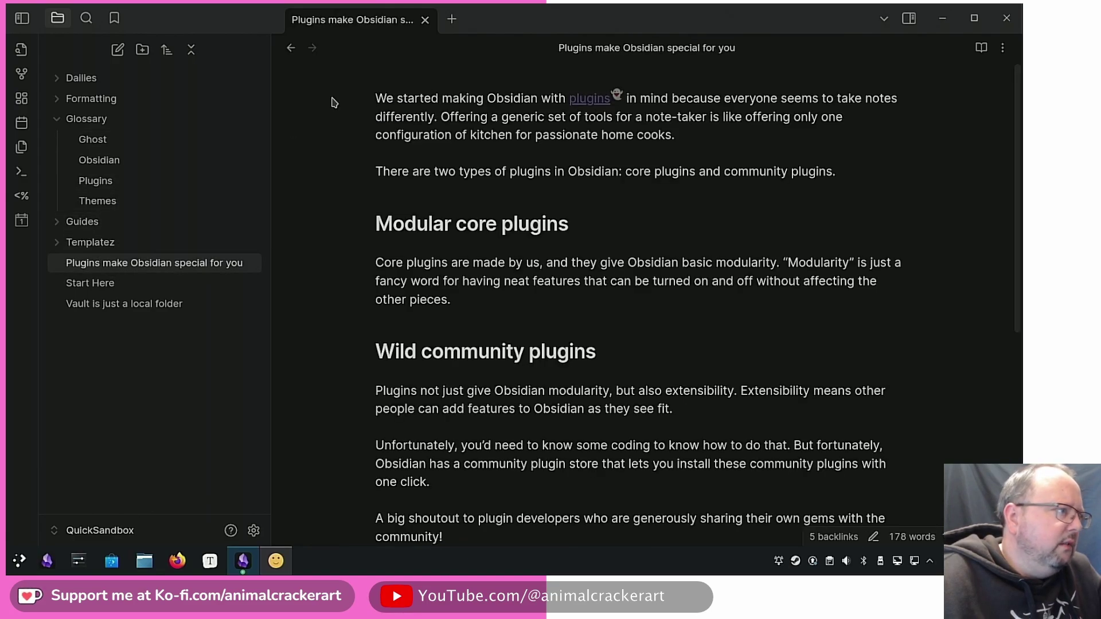
{"action": "left_click", "coordinate": [424, 21]}
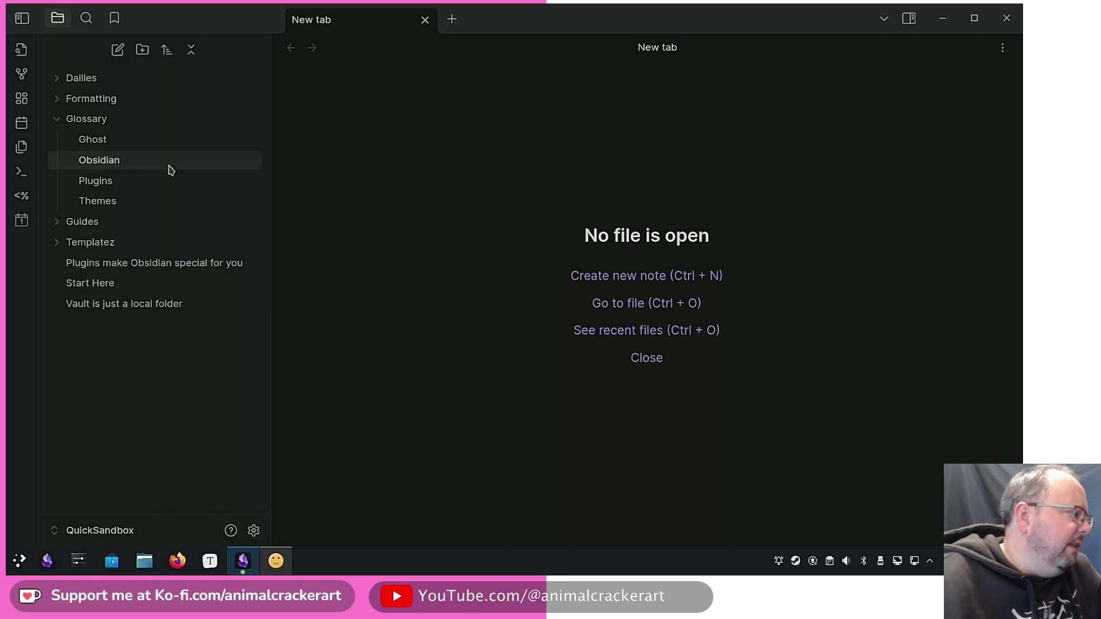
{"action": "left_click", "coordinate": [124, 304]}
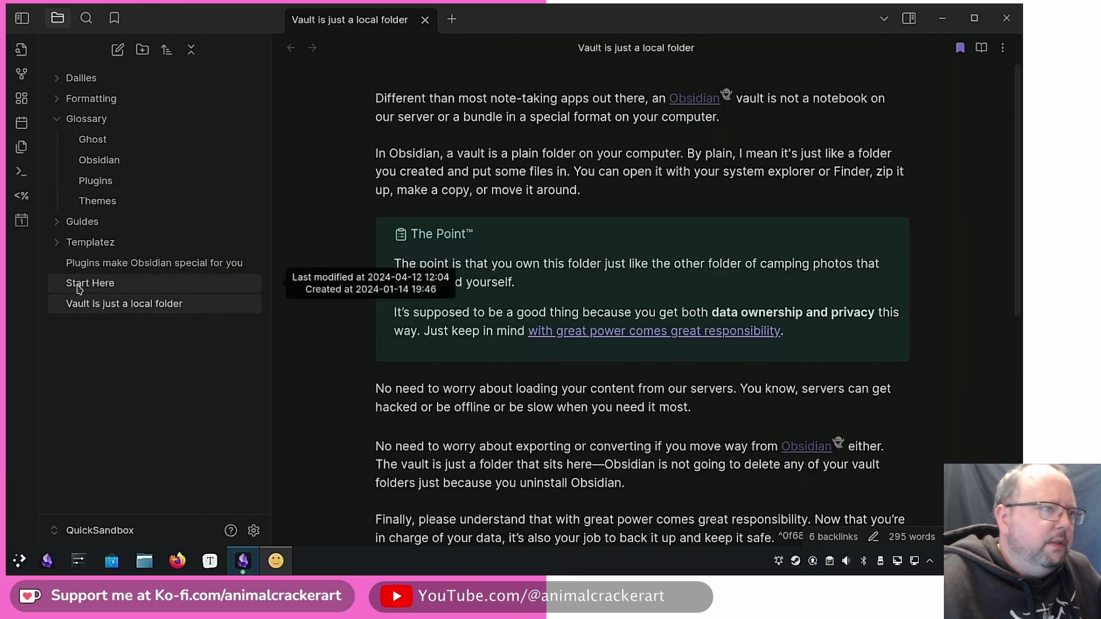
{"action": "left_click", "coordinate": [90, 282]}
{"action": "left_click", "coordinate": [106, 263]}
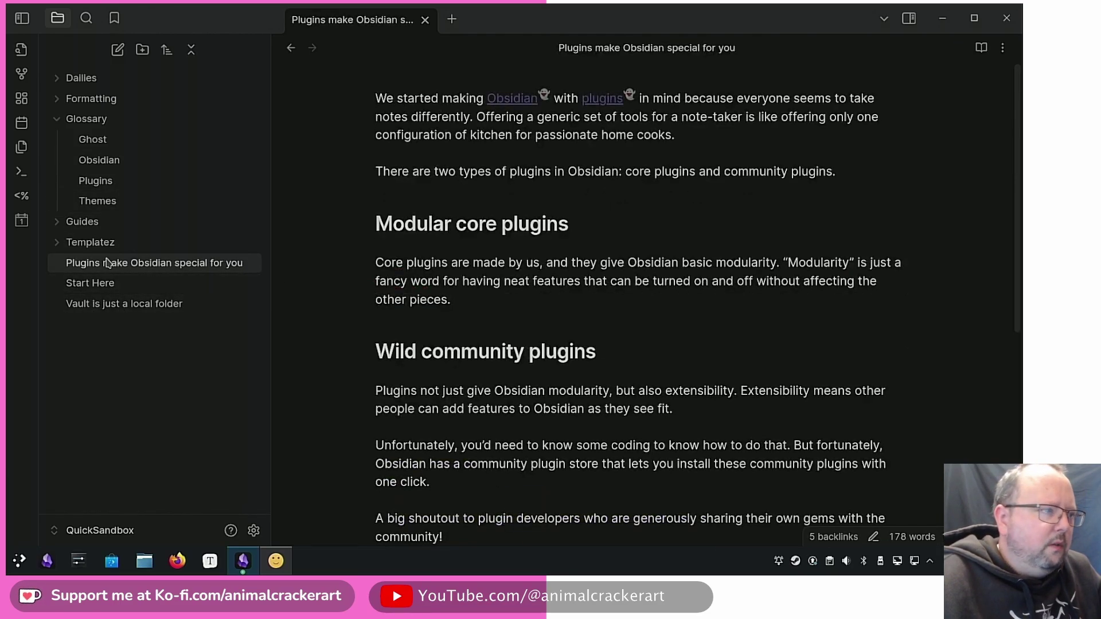
{"action": "left_click", "coordinate": [81, 220]}
{"action": "left_click", "coordinate": [111, 241]}
{"action": "left_click", "coordinate": [128, 262]}
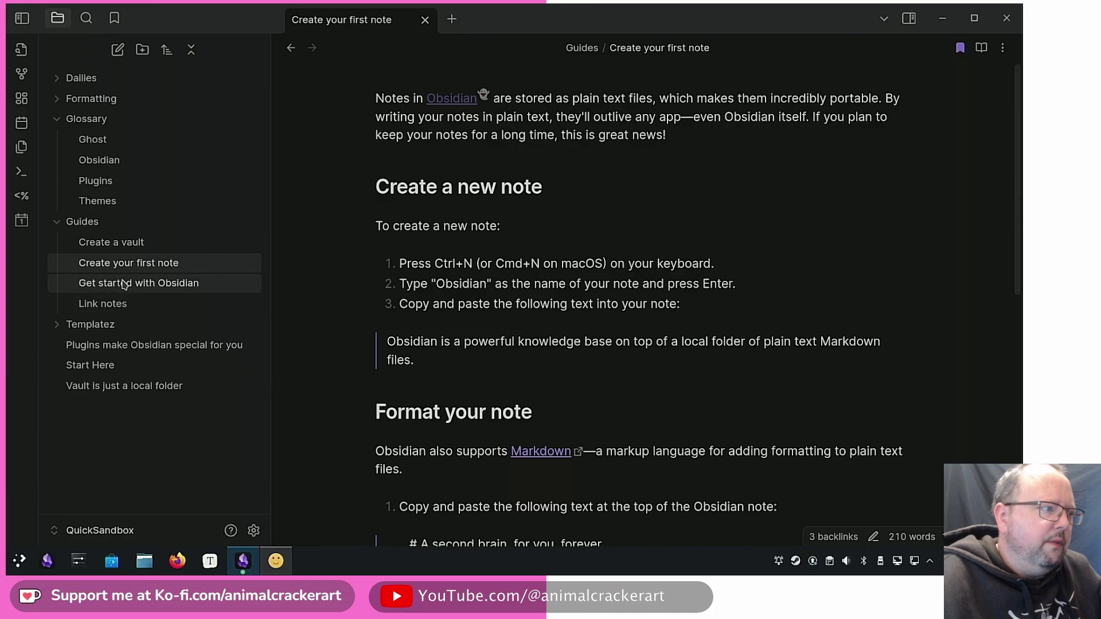
{"action": "left_click", "coordinate": [139, 284]}
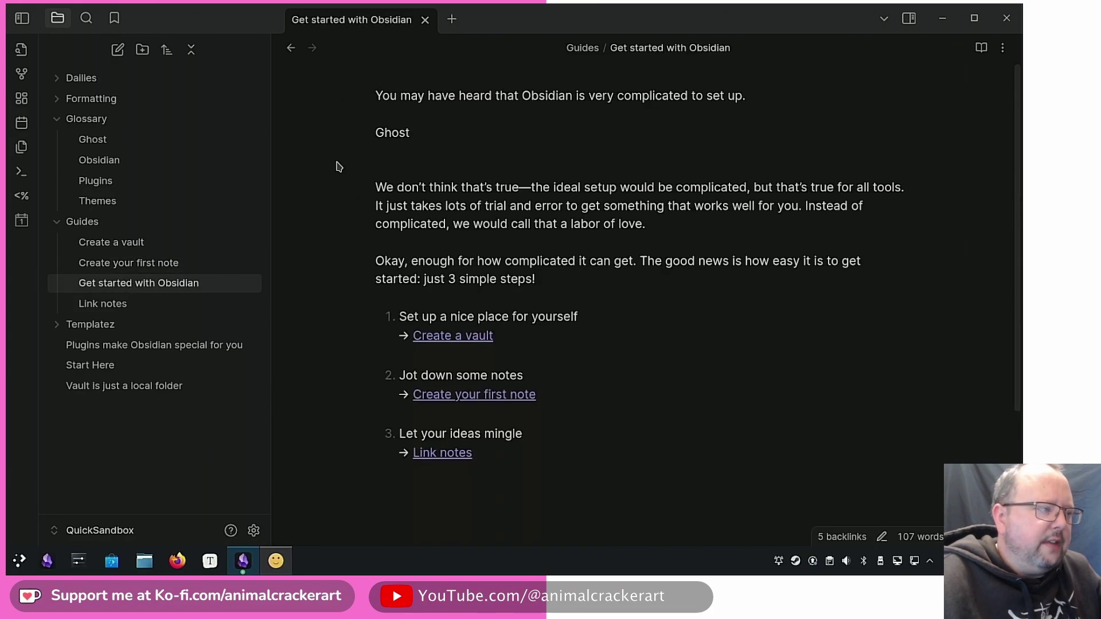
{"action": "type", "text": " things are bad!"}
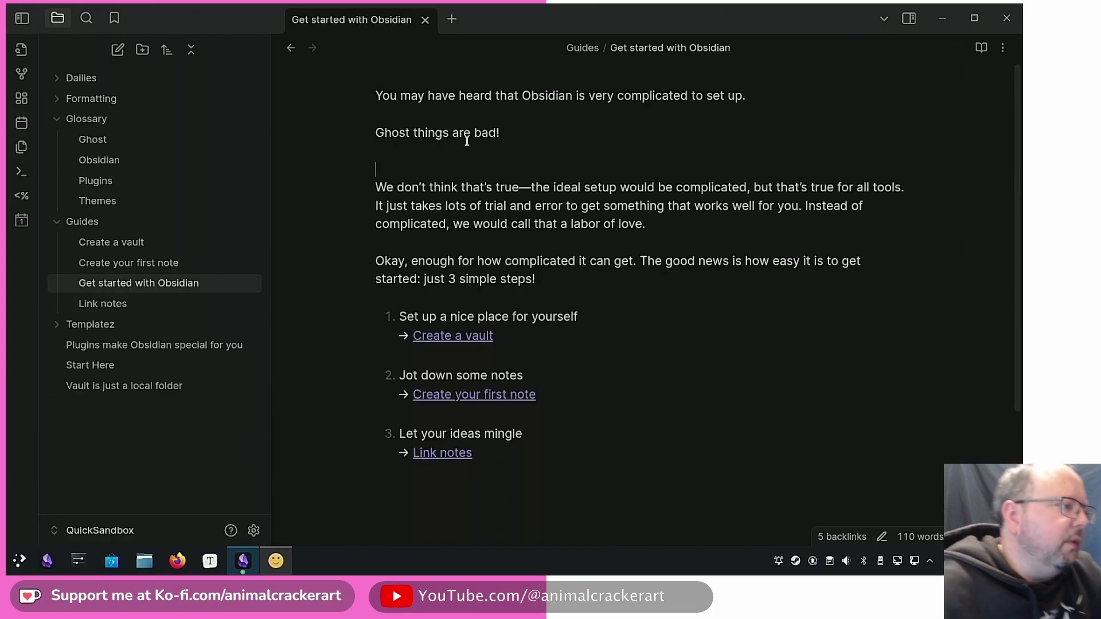
Link Ghost in 'Ghost things are bad!', then switch to the plugin README in Firefox
{"action": "left_click_drag", "start_coordinate": [413, 135], "coordinate": [377, 134]}
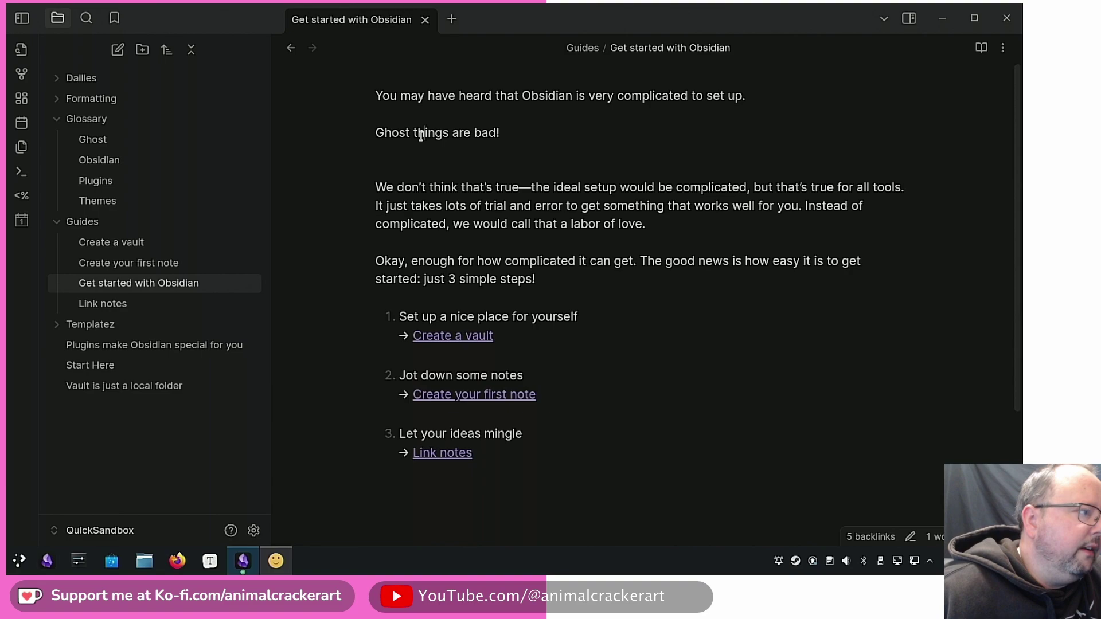
{"action": "type", "text": "[["}
{"action": "left_click", "coordinate": [370, 153]}
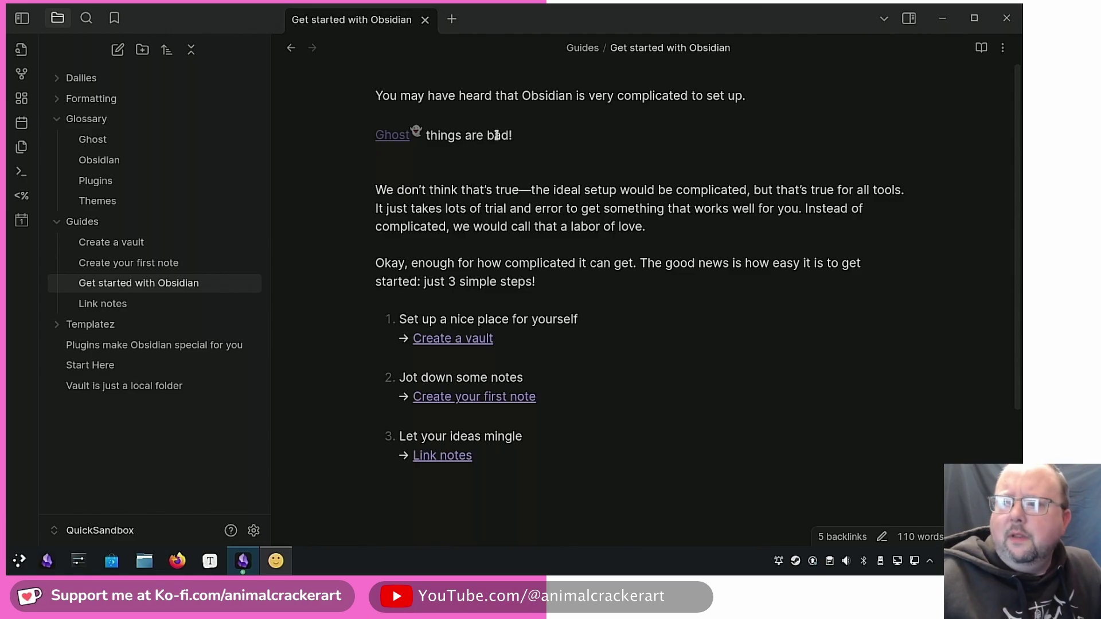
{"action": "key", "text": "alt+Tab"}
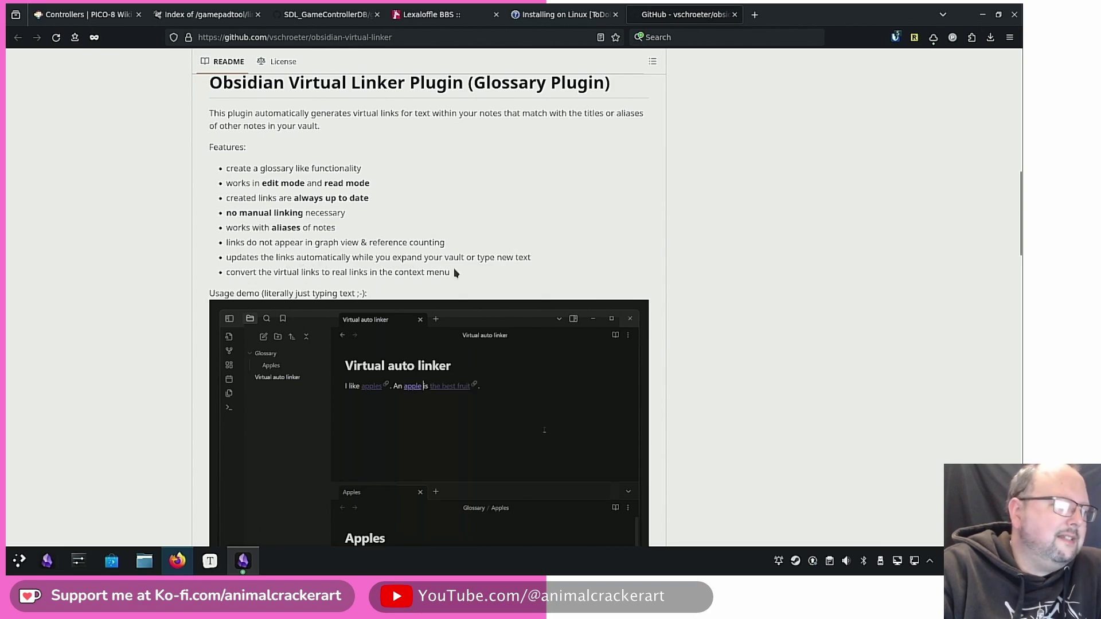
{"action": "scroll", "coordinate": [679, 209], "scroll_direction": "down", "scroll_amount": 5}
Highlight the README Usage section's opening sentence, return to the page top, then go back to Obsidian
{"action": "mouse_move", "coordinate": [210, 110]}
{"action": "left_mouse_down"}
{"action": "mouse_move", "coordinate": [473, 123]}
{"action": "mouse_move", "coordinate": [474, 112]}
{"action": "left_mouse_up"}
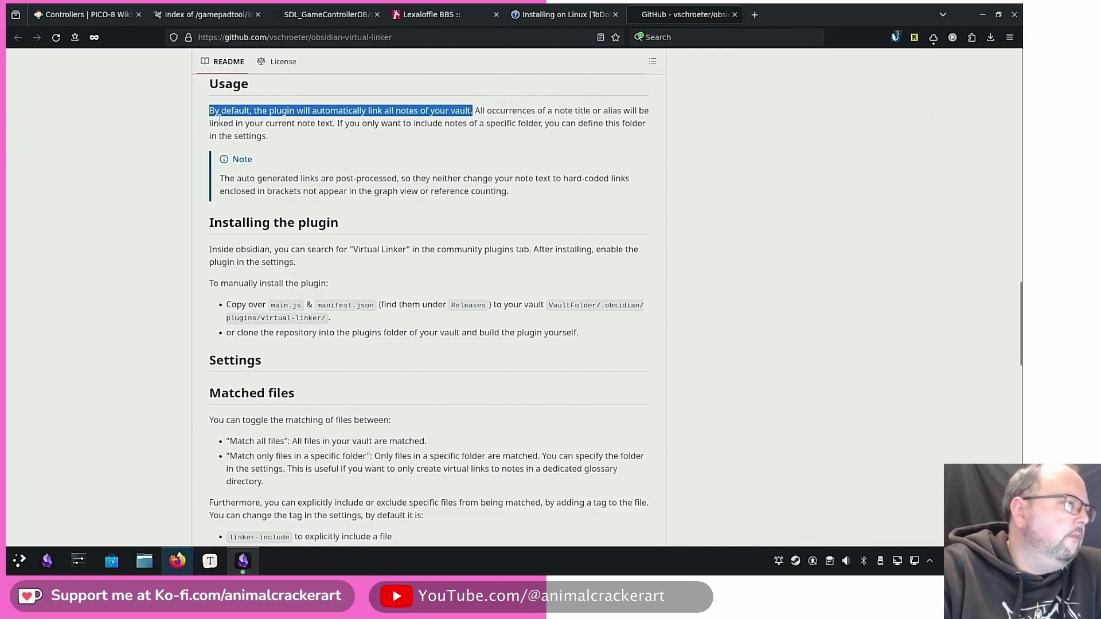
{"action": "left_click", "coordinate": [198, 122]}
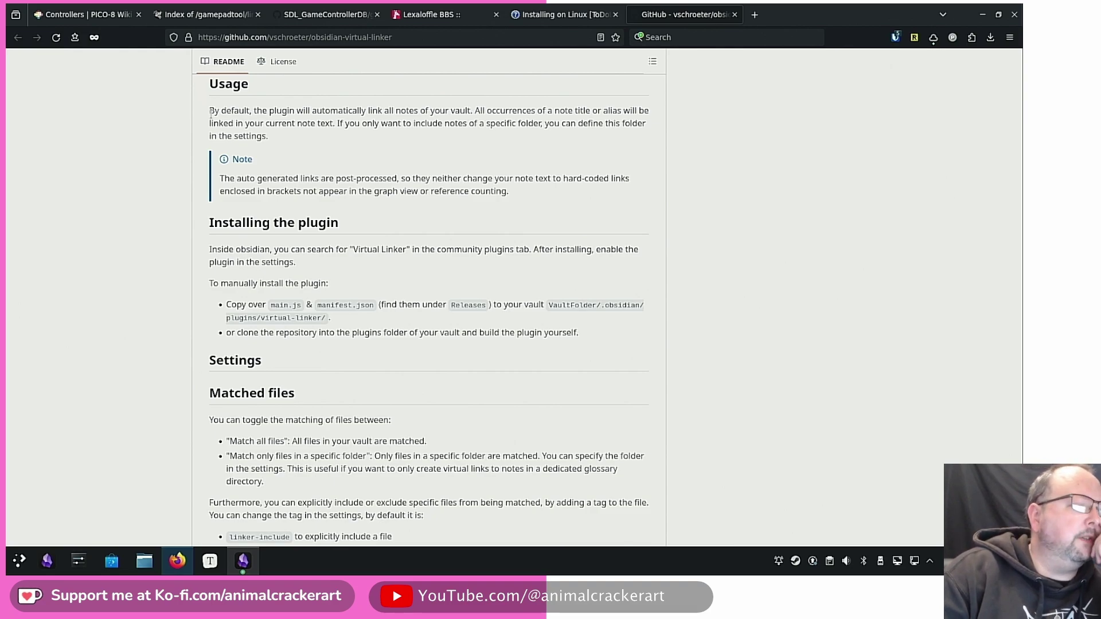
{"action": "scroll", "coordinate": [185, 144], "scroll_direction": "down", "scroll_amount": 10}
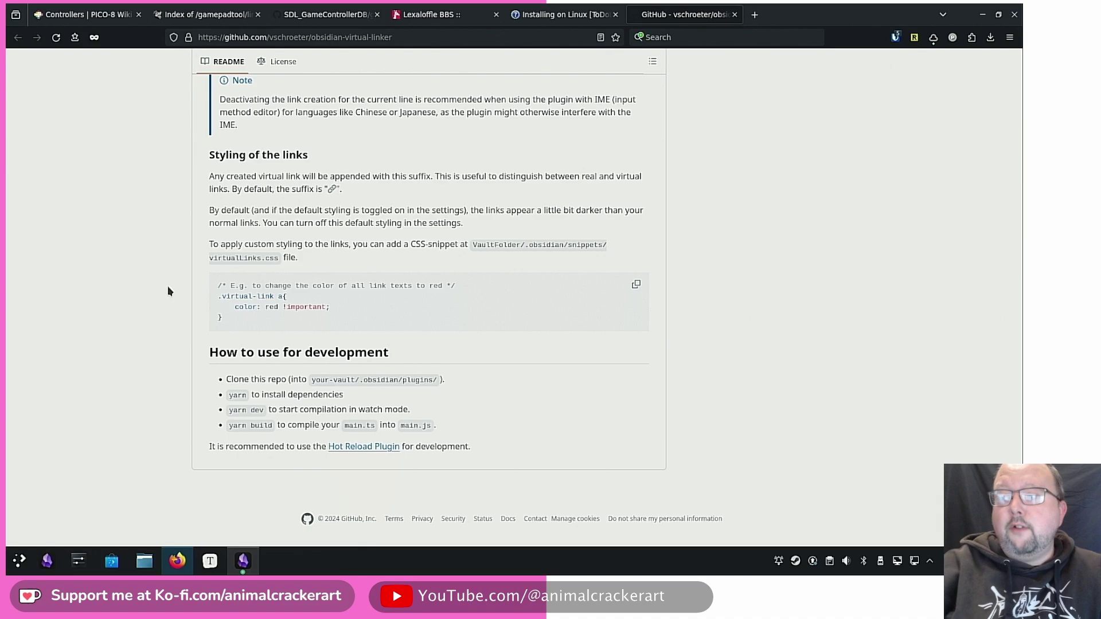
{"action": "key", "text": "Home"}
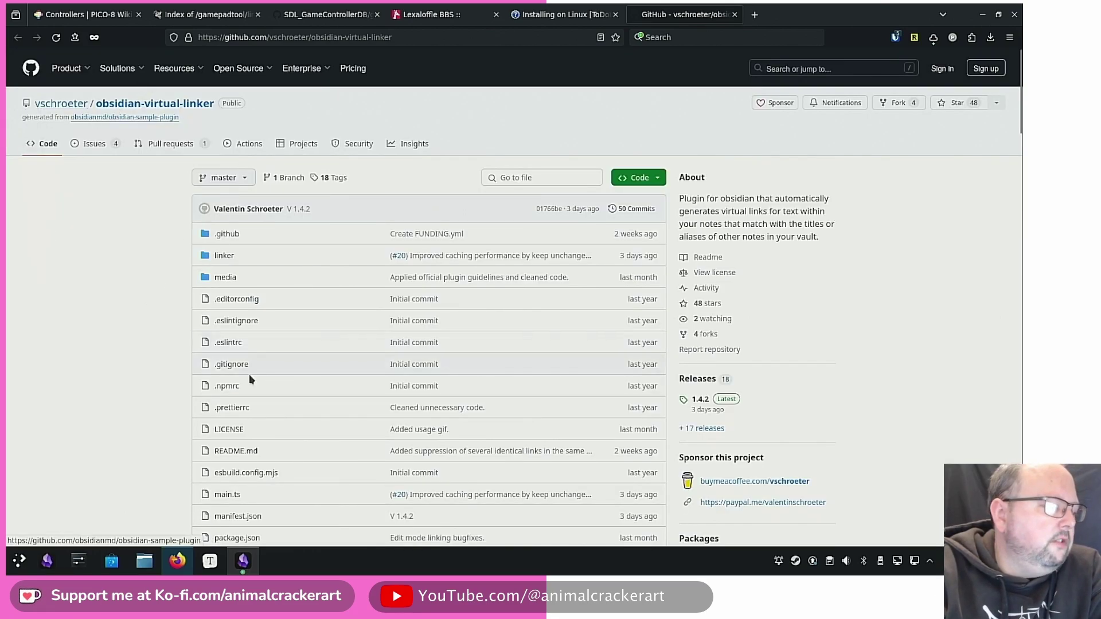
{"action": "left_click", "coordinate": [243, 561]}
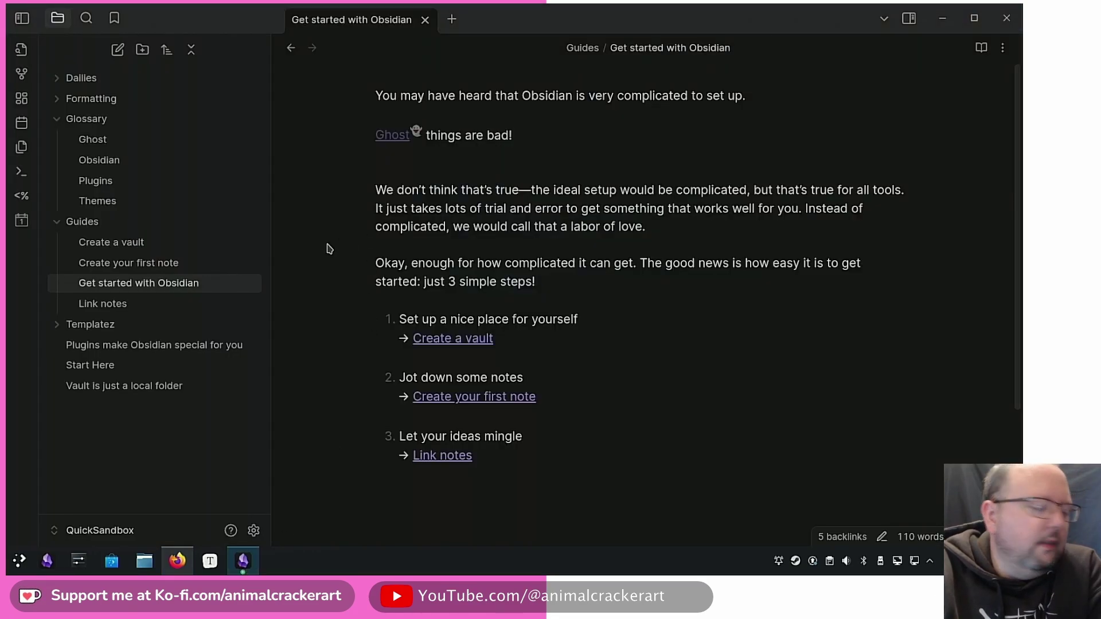